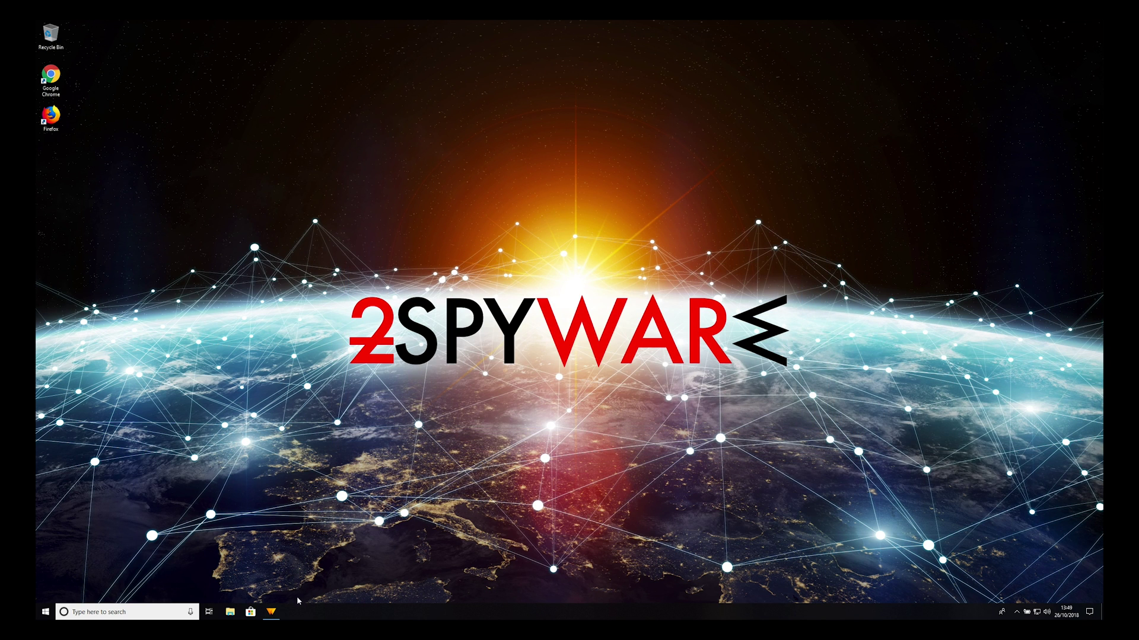
# Step: Bring up the Adaware Web Companion window from its taskbar icon
pyautogui.click(270, 612)
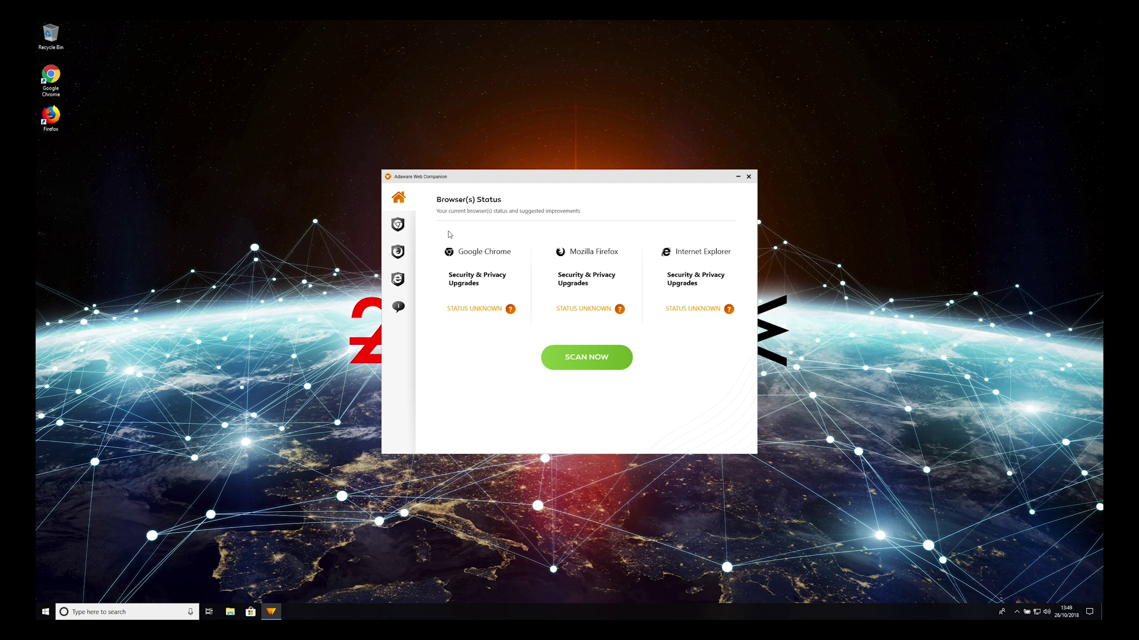
# Step: Search for 'add rem', then sort Add or remove programs by installation date
pyautogui.click(125, 612)
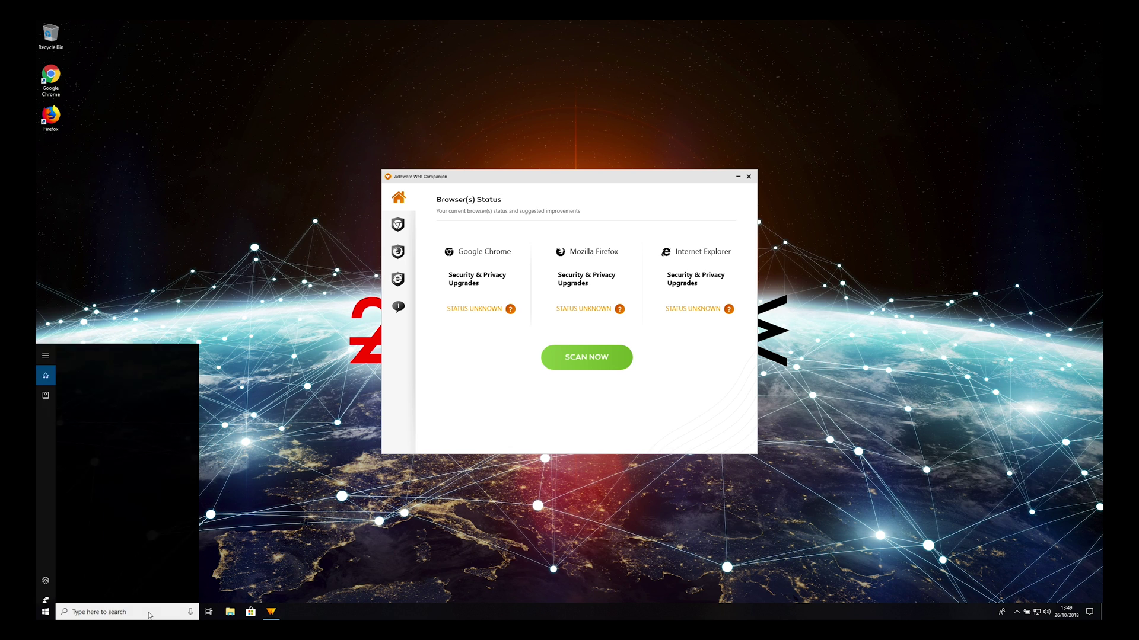
pyautogui.write('add rem')
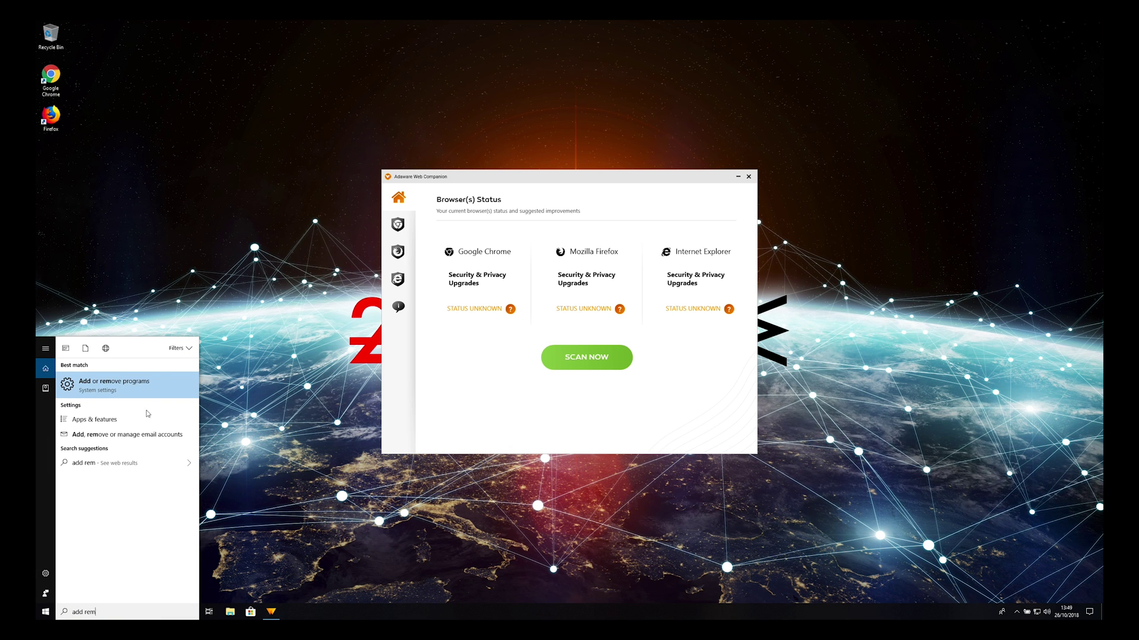
pyautogui.click(140, 383)
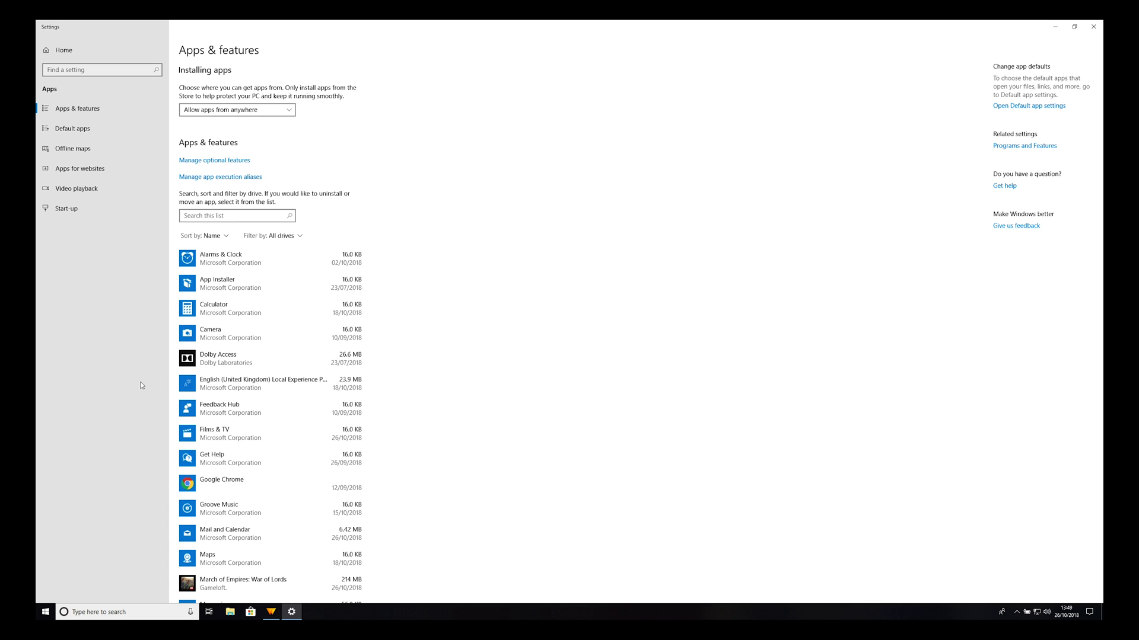
pyautogui.click(215, 236)
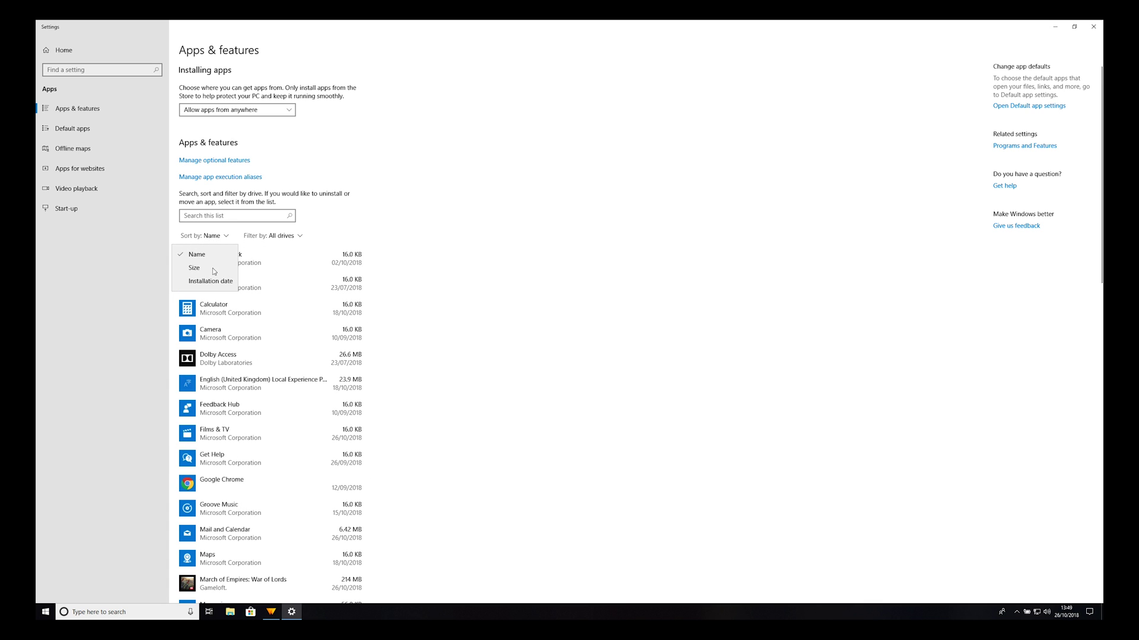
pyautogui.click(216, 283)
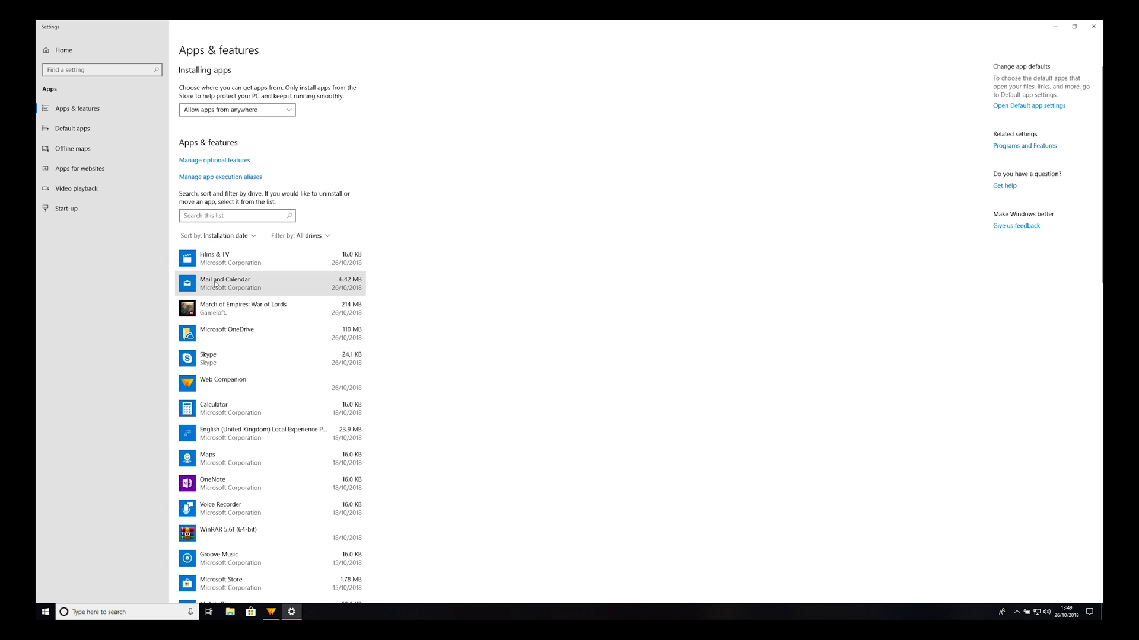
# Step: Select Web Companion in the app list and confirm uninstalling it
pyautogui.click(256, 389)
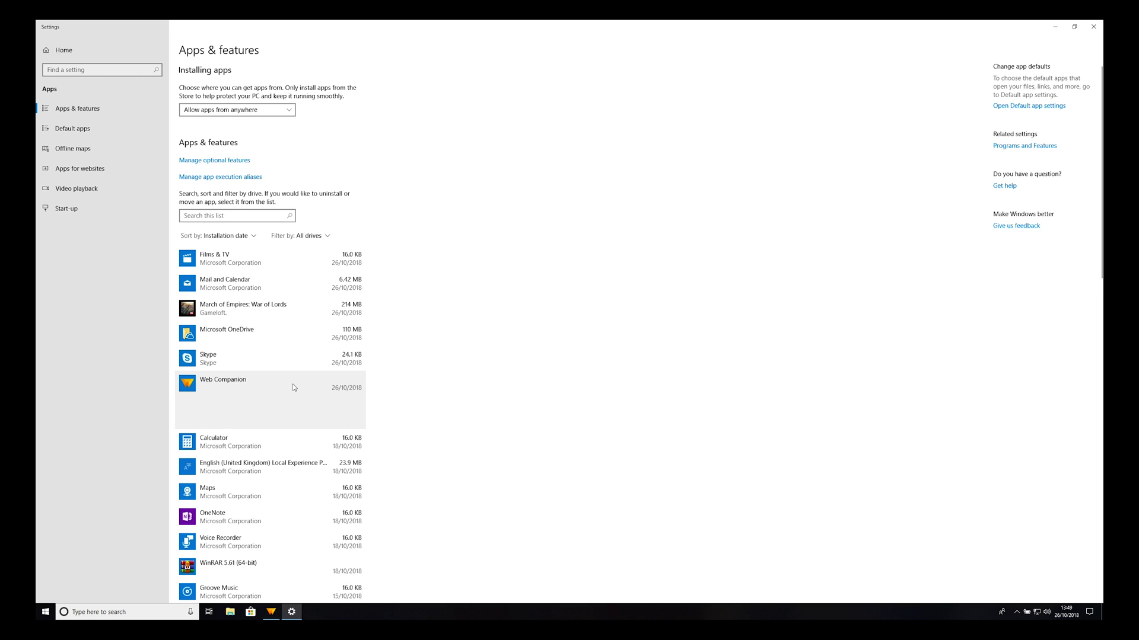
pyautogui.click(342, 419)
pyautogui.click(380, 400)
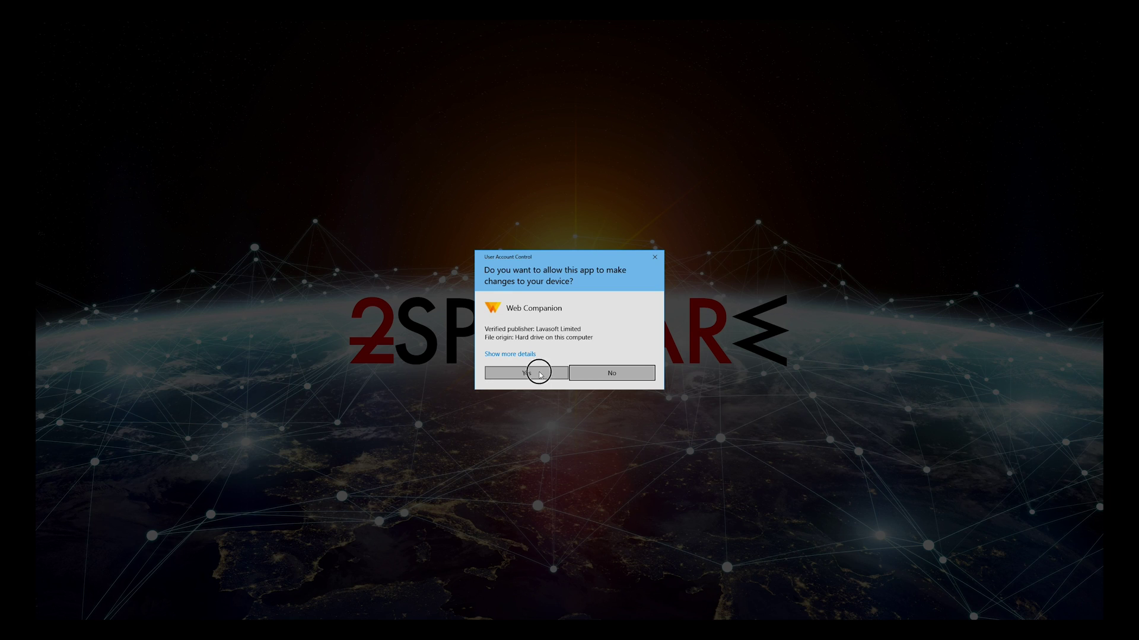
# Step: Allow the UAC prompt, choose 'Yes, I'll take the chance', and close the completion message
pyautogui.click(539, 374)
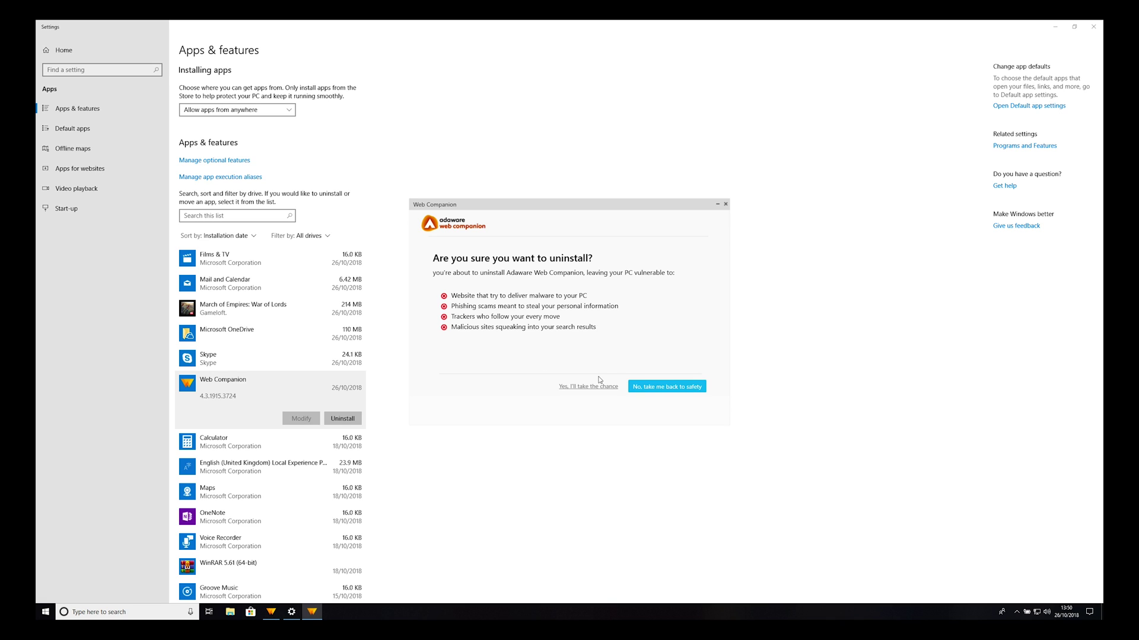
pyautogui.click(587, 387)
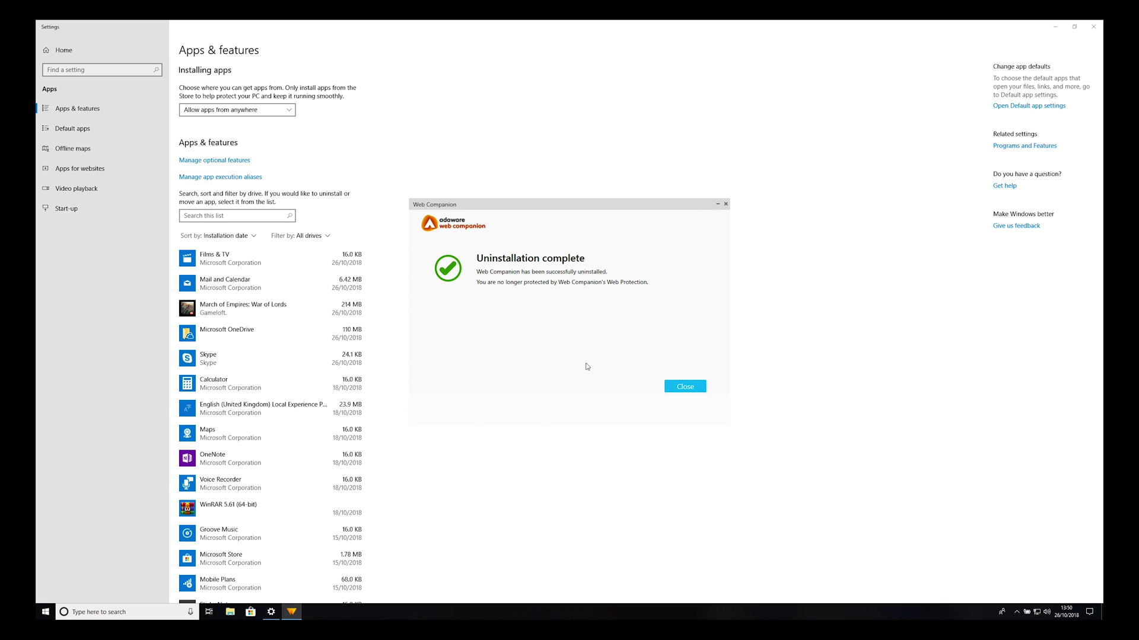
pyautogui.click(681, 387)
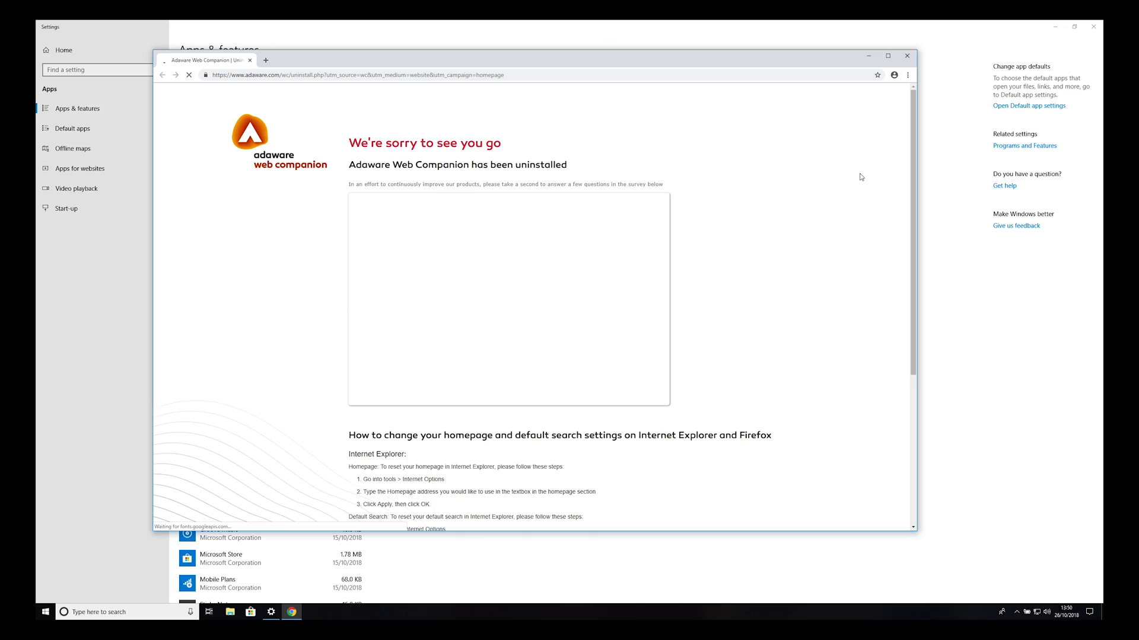
# Step: Close the Settings window and the Adaware uninstall farewell page
pyautogui.click(1092, 27)
pyautogui.click(908, 58)
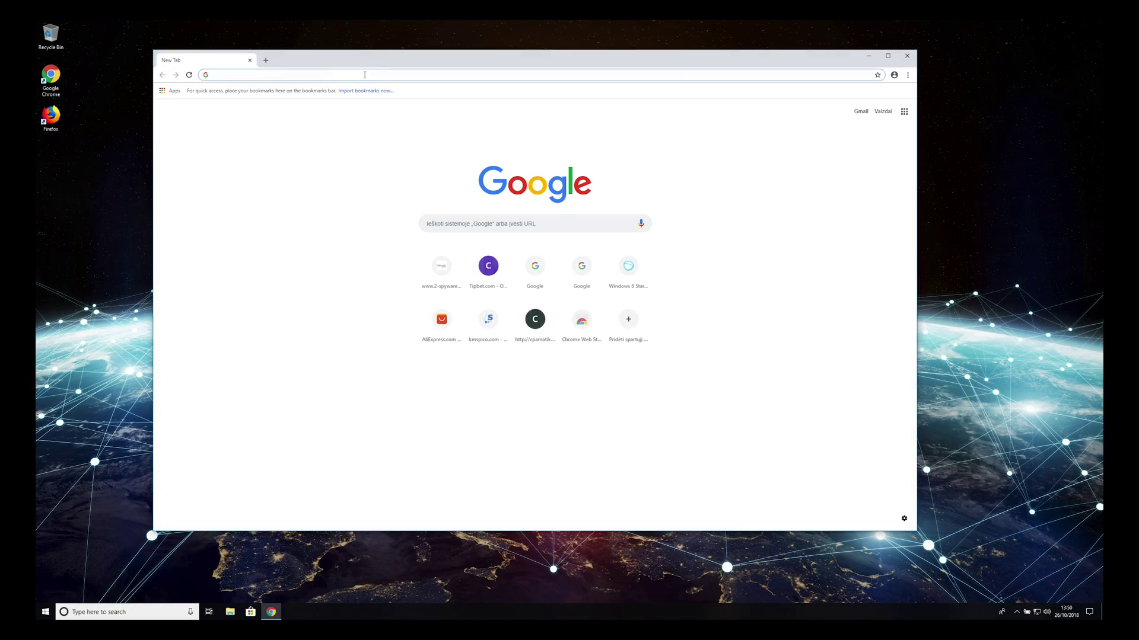
pyautogui.write('2-spyware.com')
# Step: Go to 2-spyware.com, open its Malwarebytes Anti Malware review, and download the installer
pyautogui.press('Return')
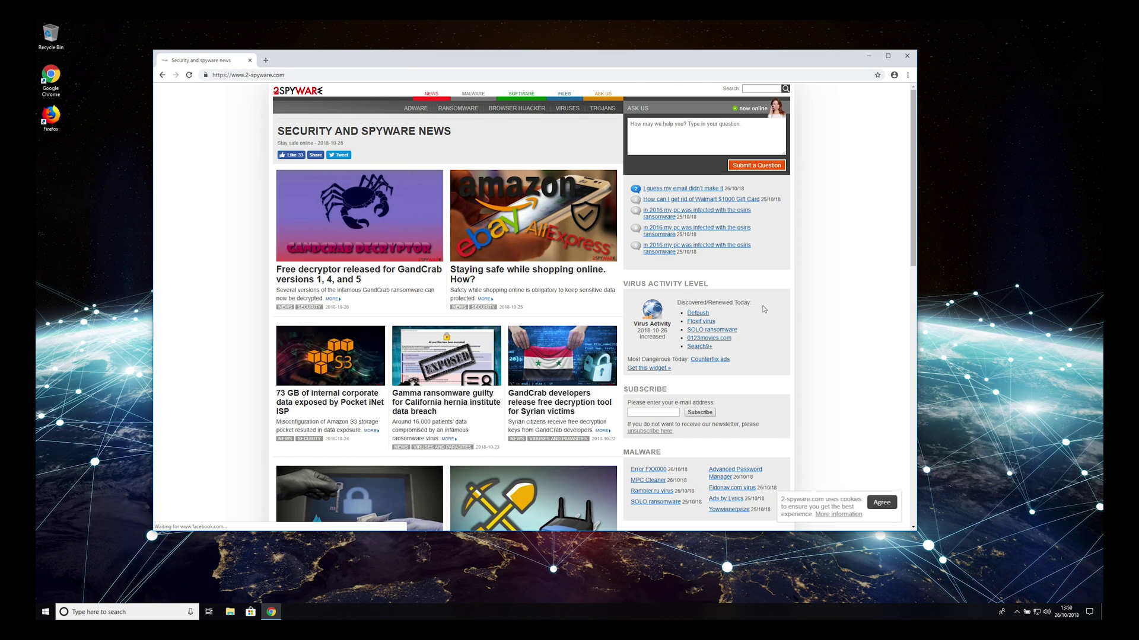
pyautogui.moveTo(910, 268); pyautogui.dragTo(917, 351)
pyautogui.click(747, 390)
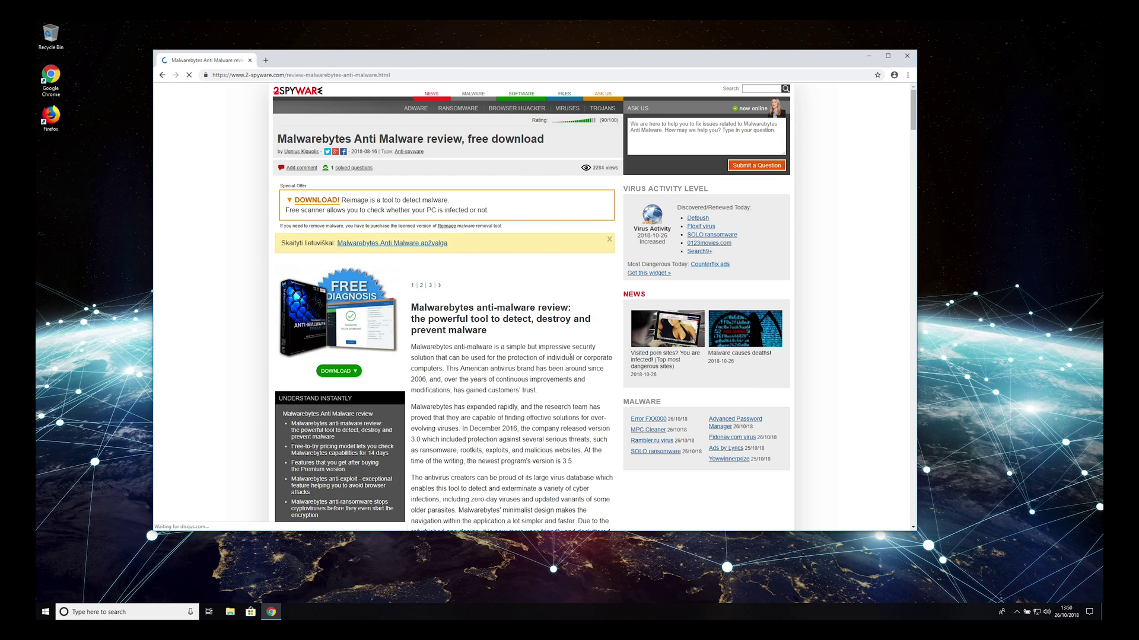
pyautogui.click(338, 372)
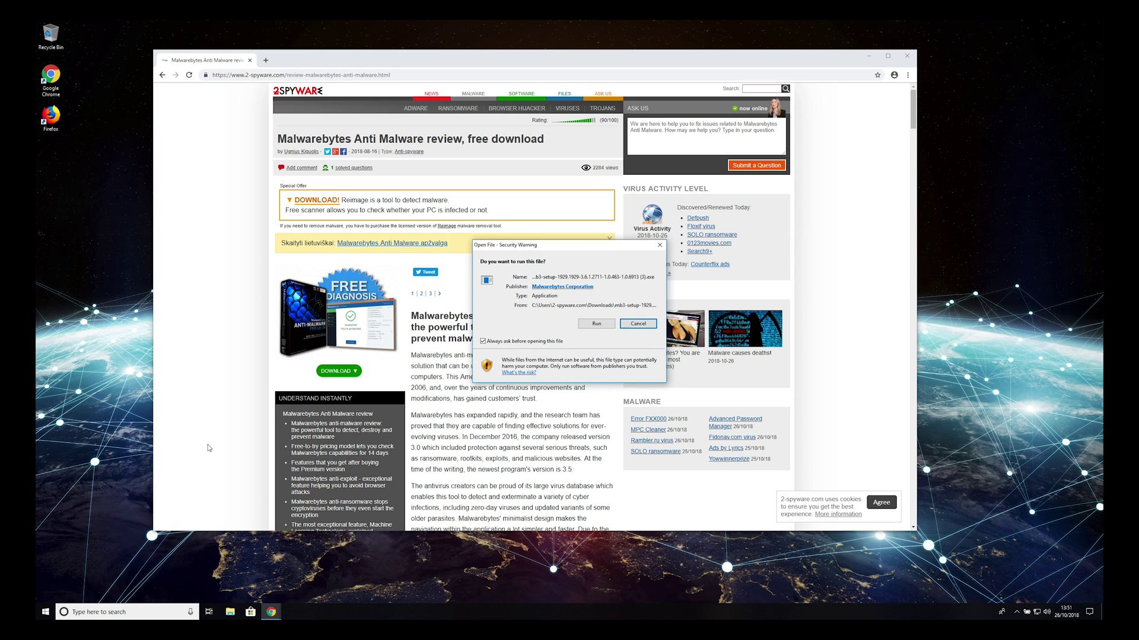
# Step: Run the Malwarebytes setup with English language, accept the licence, install, and finish
pyautogui.click(595, 323)
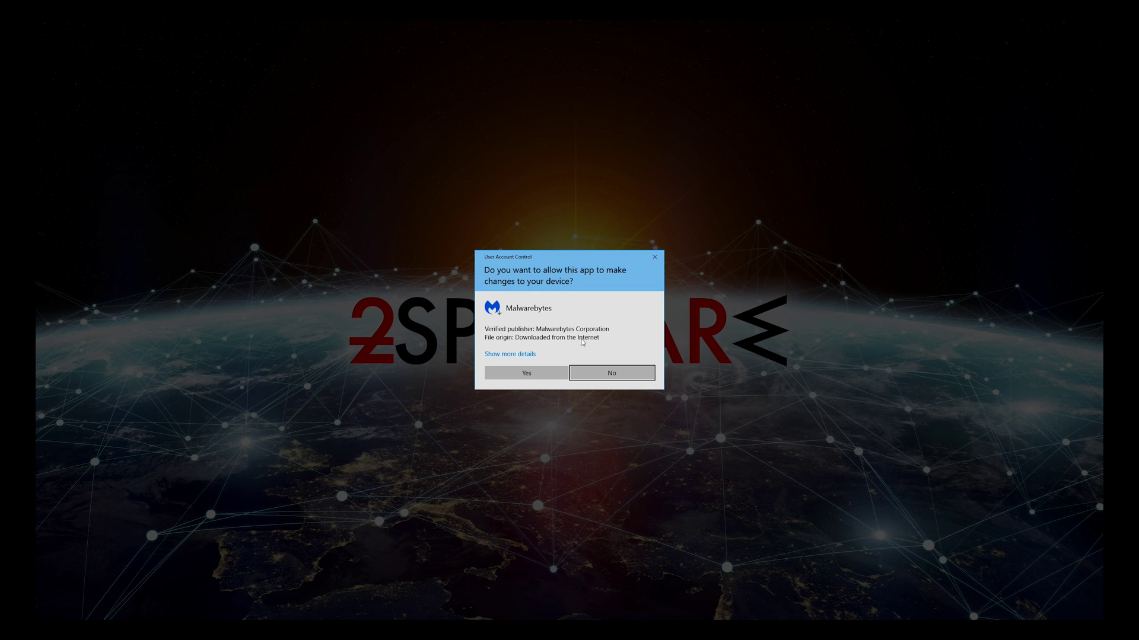
pyautogui.click(552, 375)
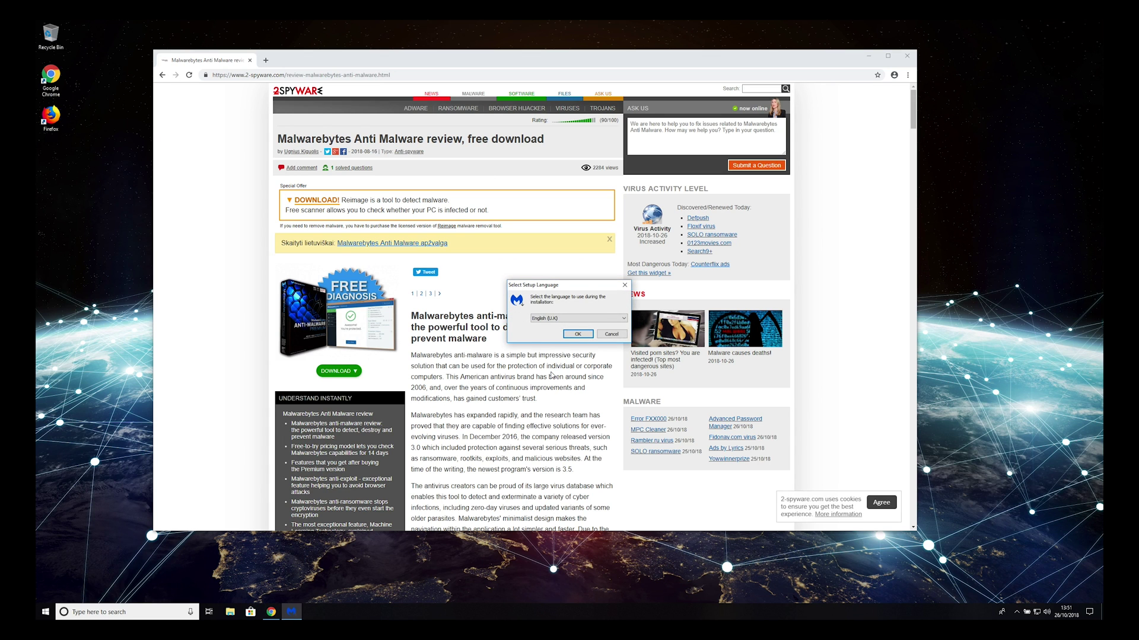
pyautogui.click(579, 335)
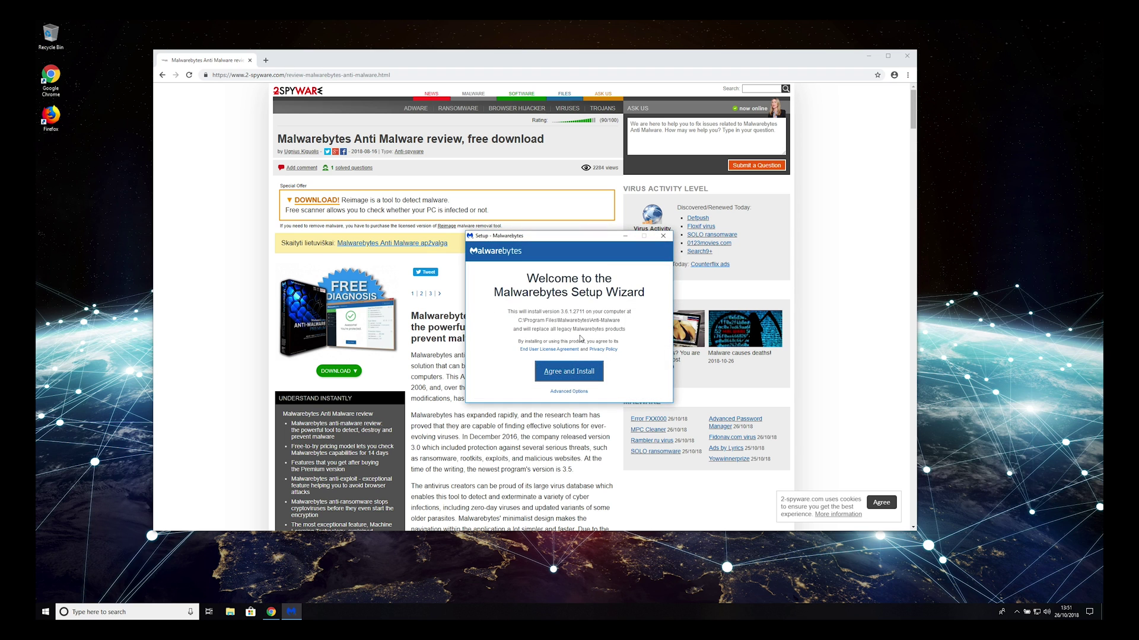
pyautogui.click(570, 371)
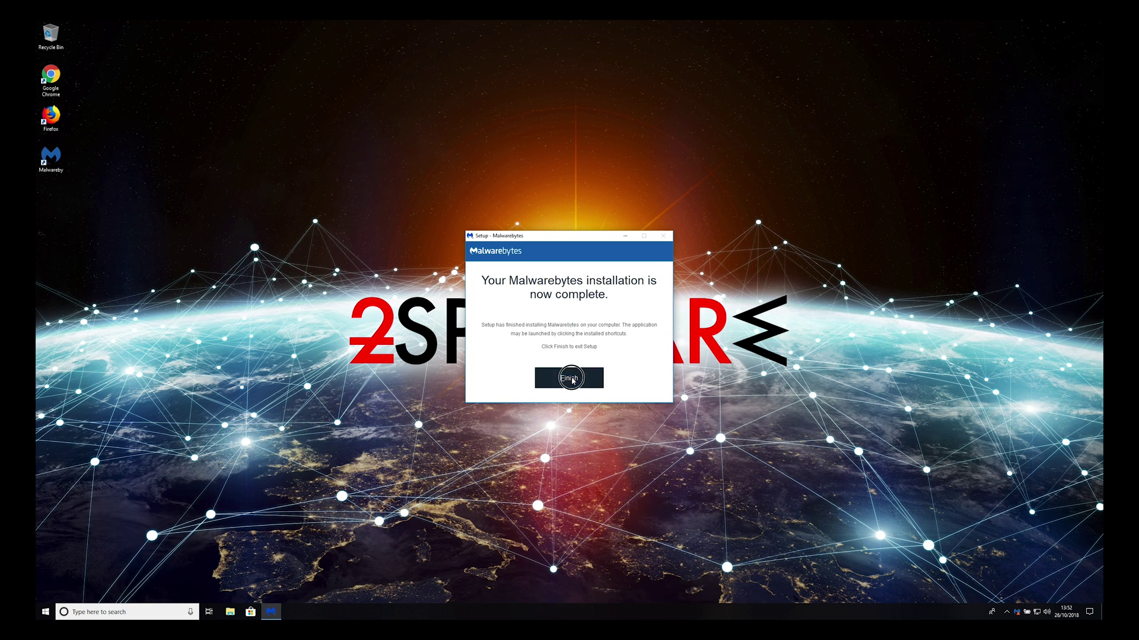
pyautogui.click(571, 377)
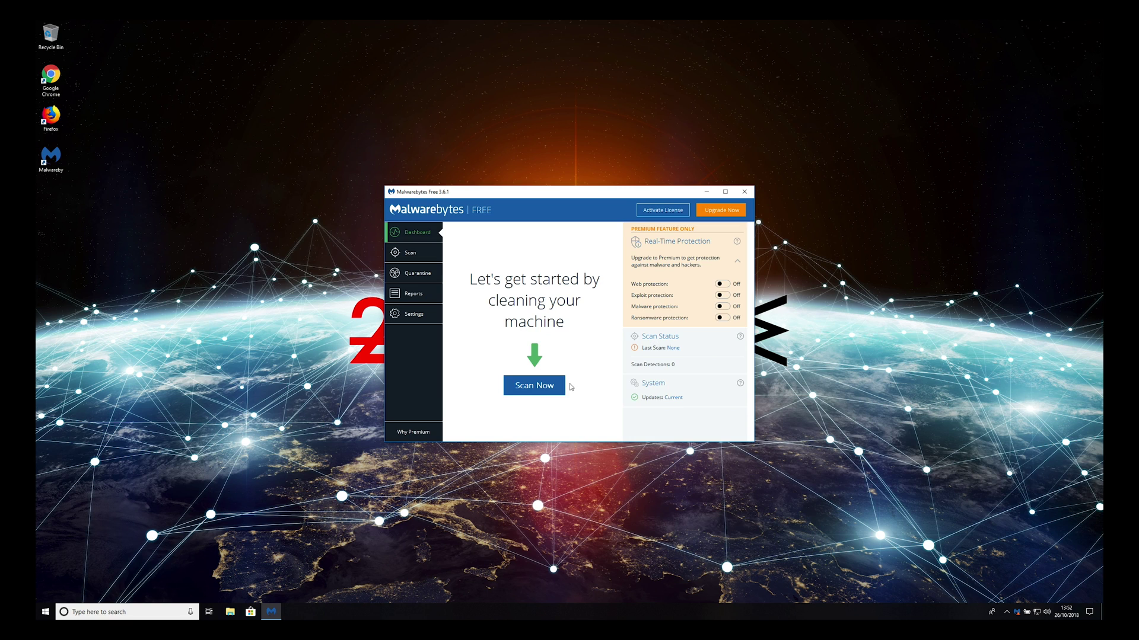
# Step: Run a Malwarebytes threat scan and quarantine all 28 detected items
pyautogui.click(539, 387)
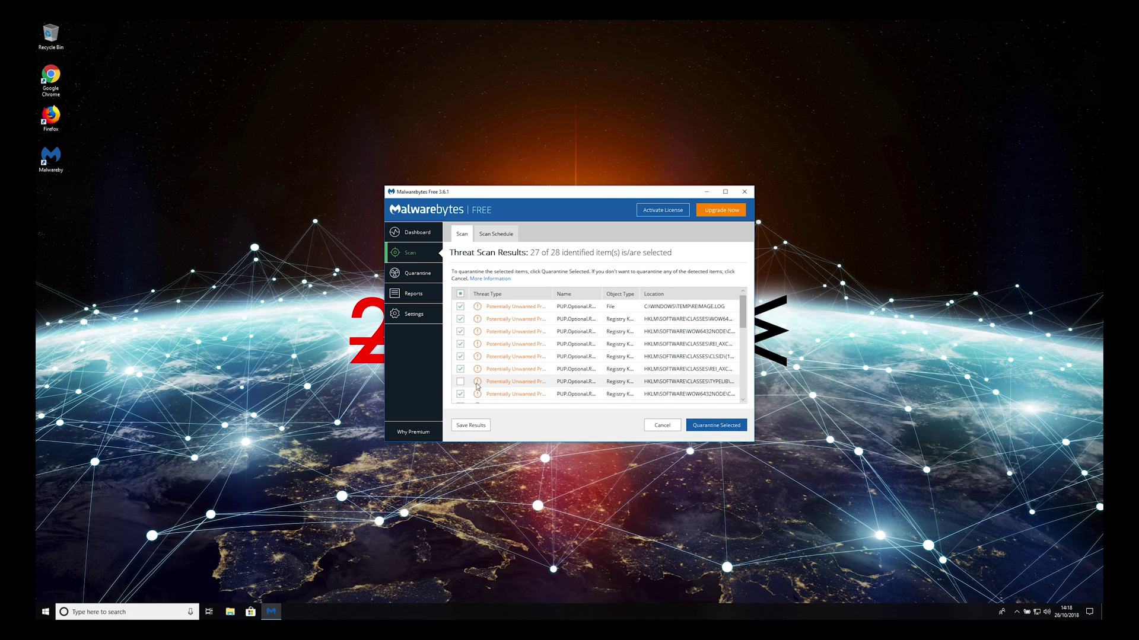
pyautogui.click(721, 427)
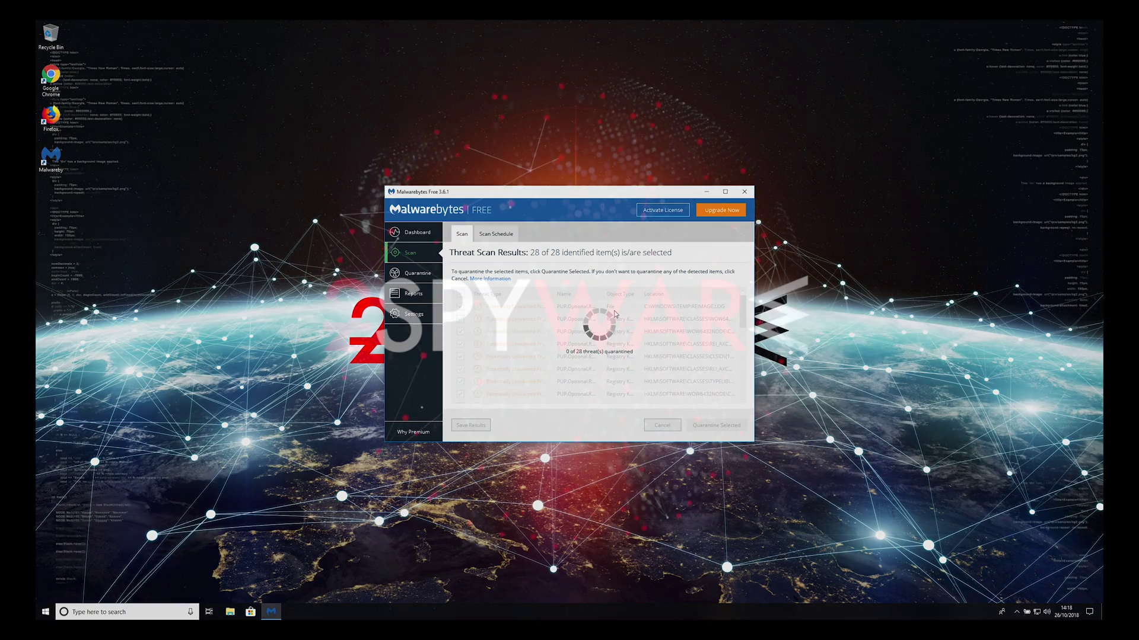